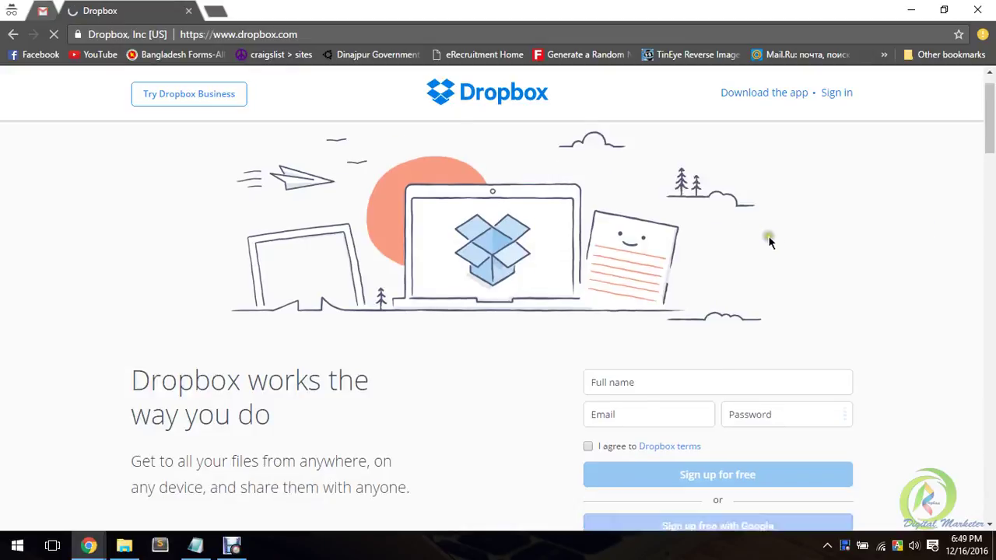
- Submit the empty sign-up form to trigger the 'Please enter your name' warning
scroll(821, 224, "down", 1)
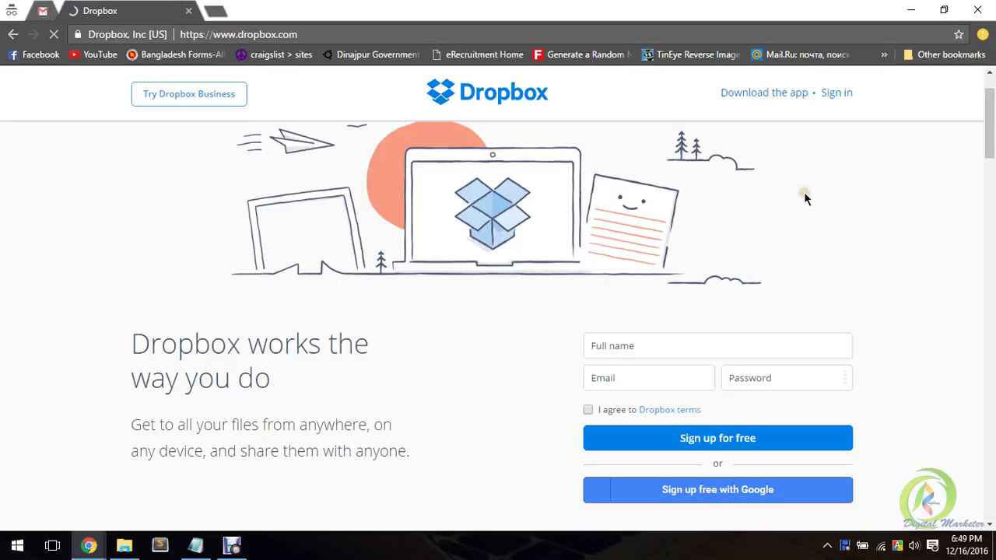
scroll(804, 193, "up", 1)
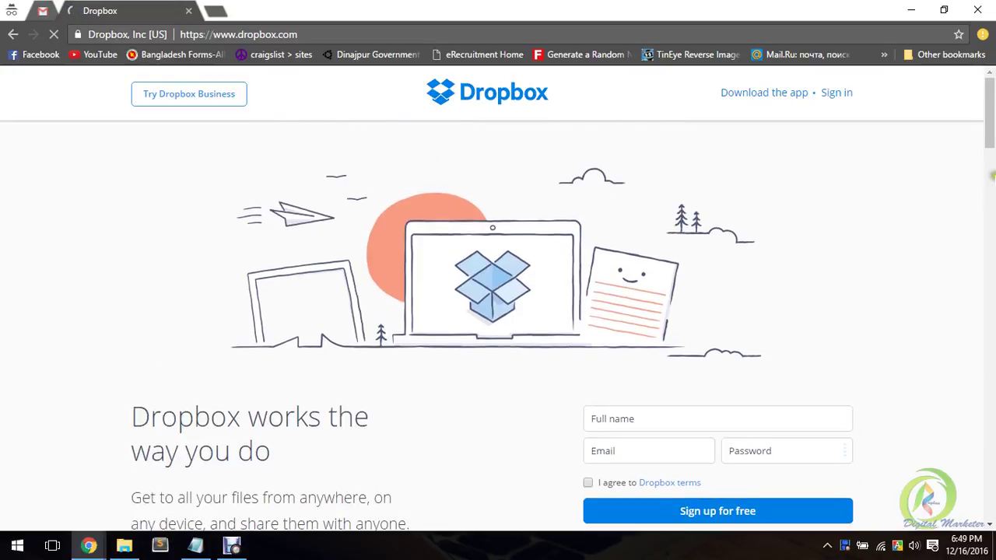
mouse_move(993, 133)
left_mouse_down()
mouse_move(993, 196)
mouse_move(992, 116)
left_mouse_up()
scroll(793, 130, "down", 1)
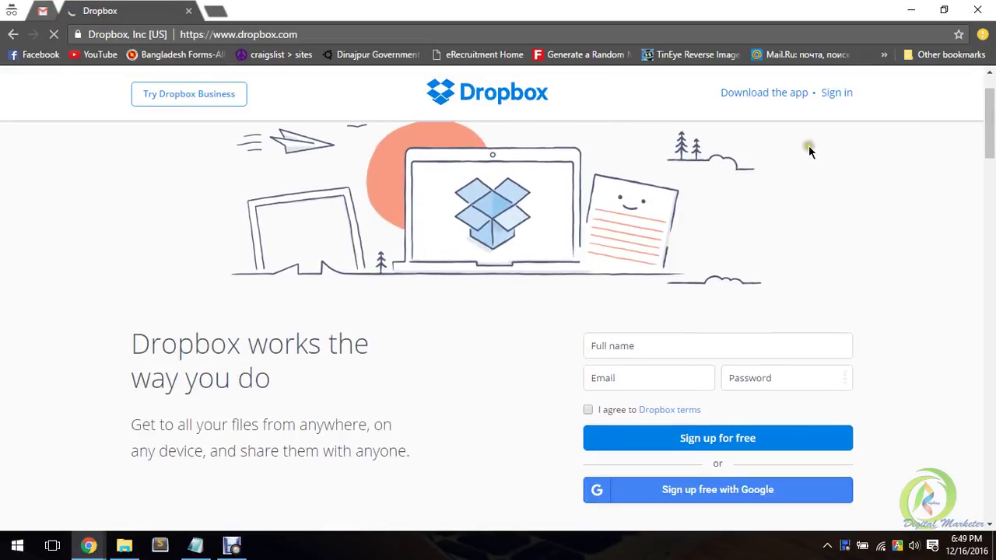
scroll(653, 152, "up", 1)
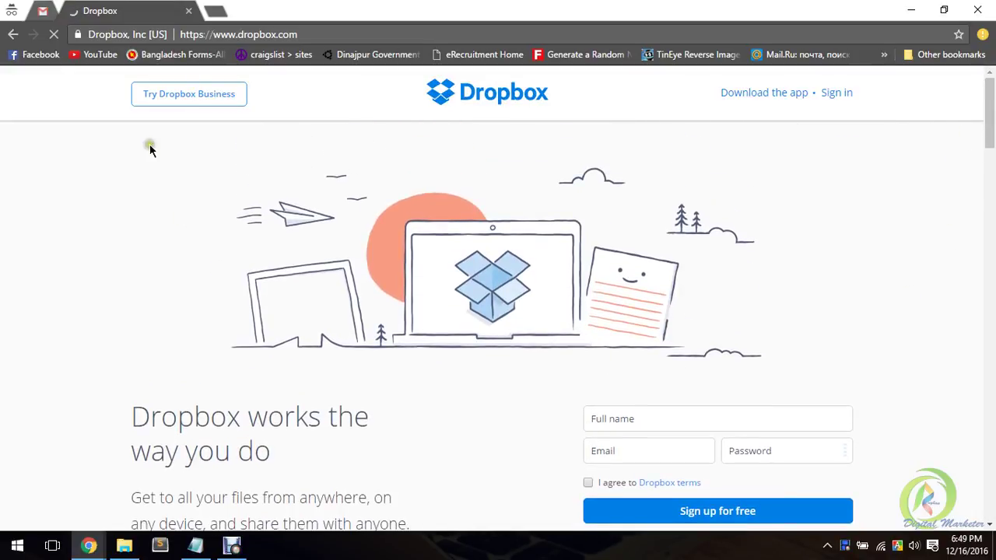
scroll(182, 164, "down", 3)
scroll(280, 160, "up", 2)
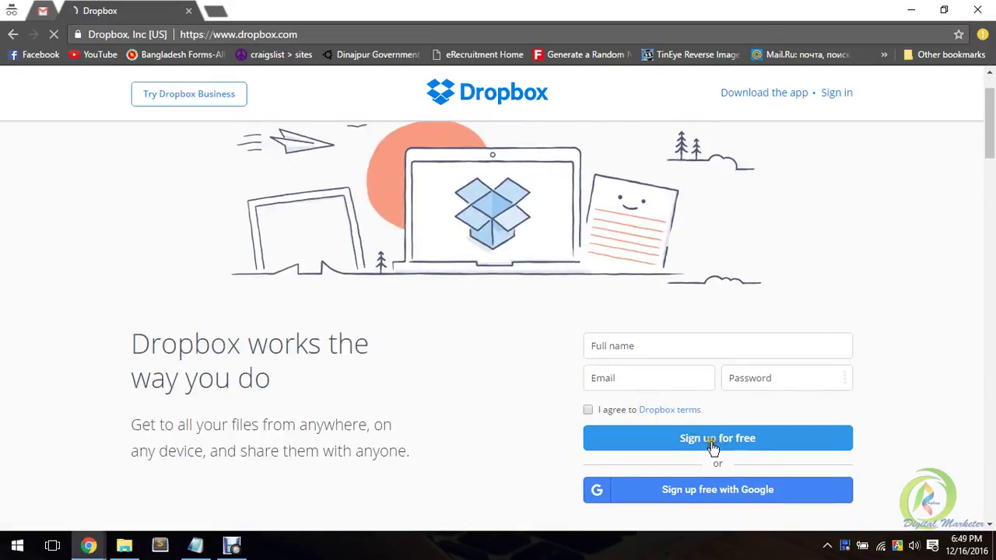
left_click(755, 444)
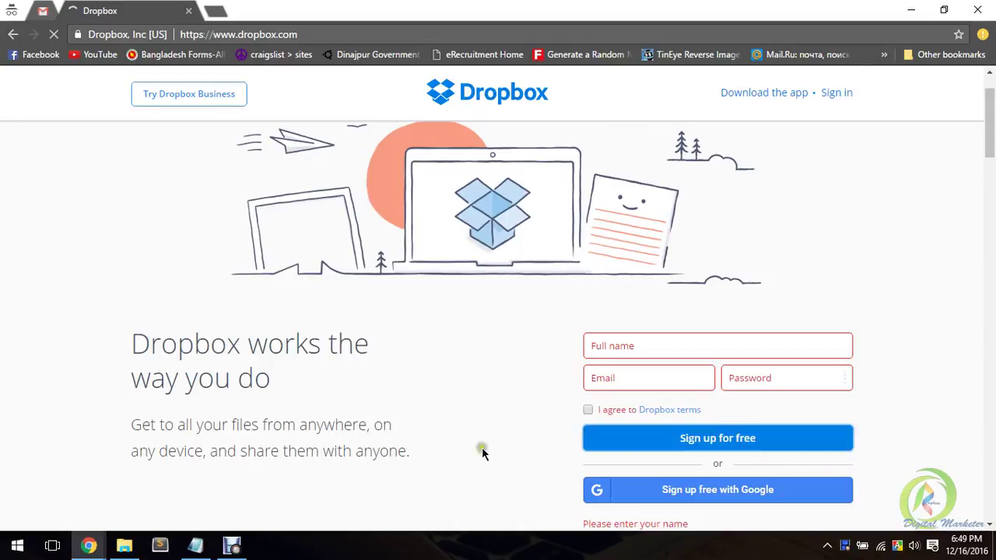
- Move among the Full name, Email and Password fields, ending back in Full name
left_click(673, 348)
left_click(660, 380)
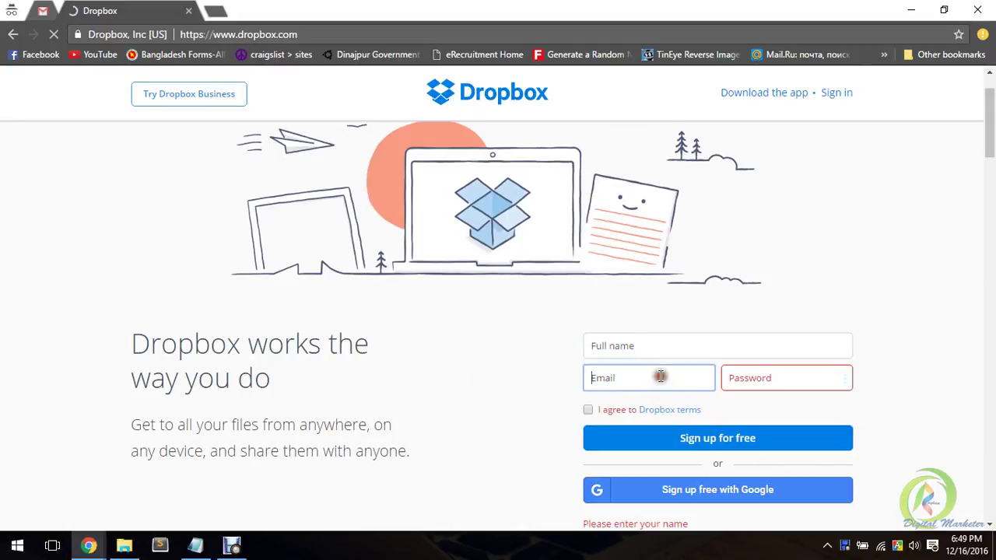
left_click(652, 347)
left_click(747, 381)
left_click(689, 340)
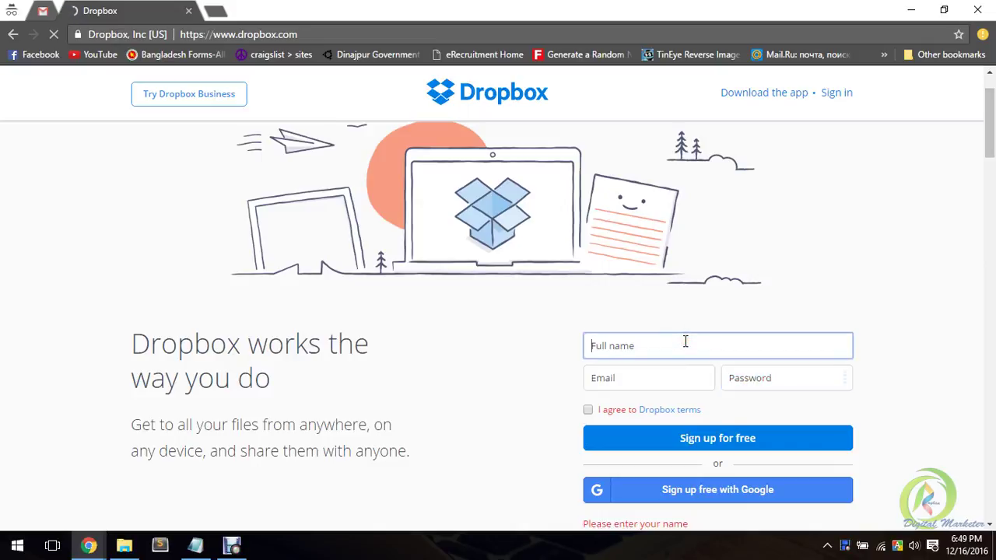
- Enter the full name, the start of the e-mail address, and a password
left_click(669, 374)
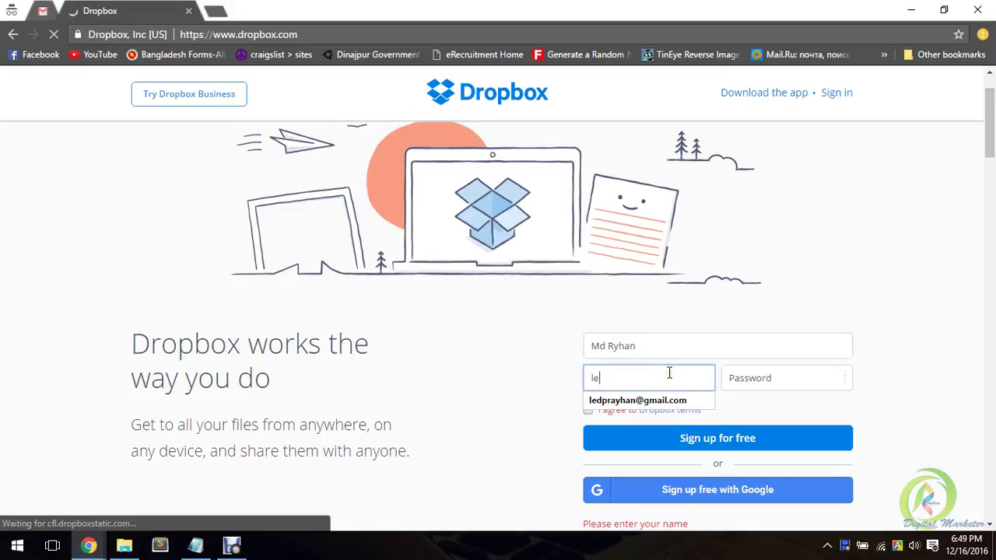
key("Tab")
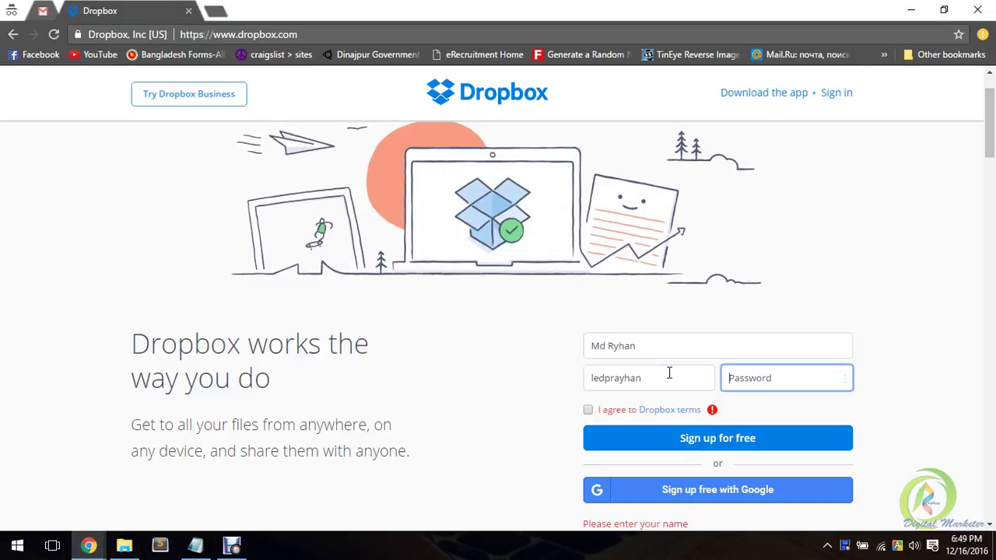
type("•••••")
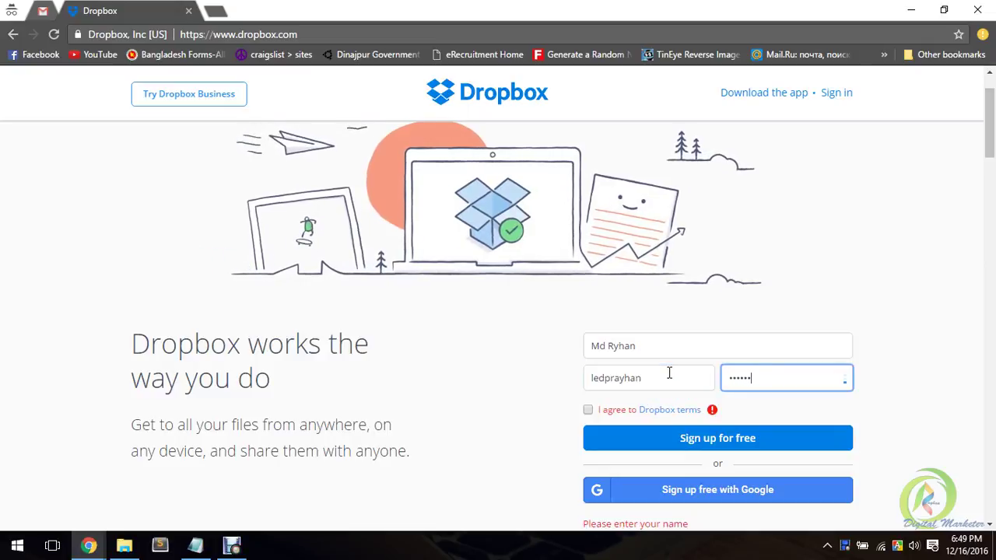
key("BackSpace")
key("BackSpace")
key("BackSpace")
key("BackSpace")
key("BackSpace")
type("••••••••")
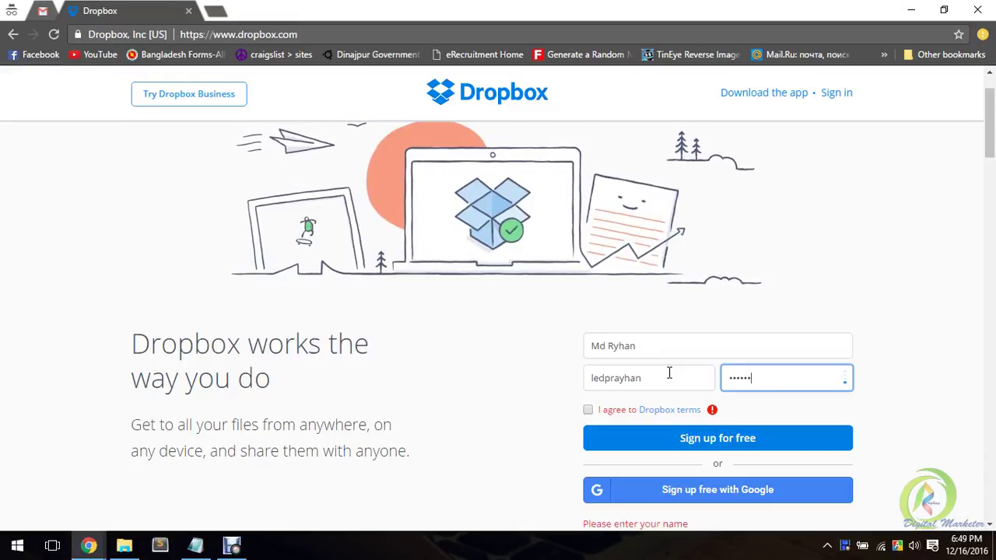
type("•")
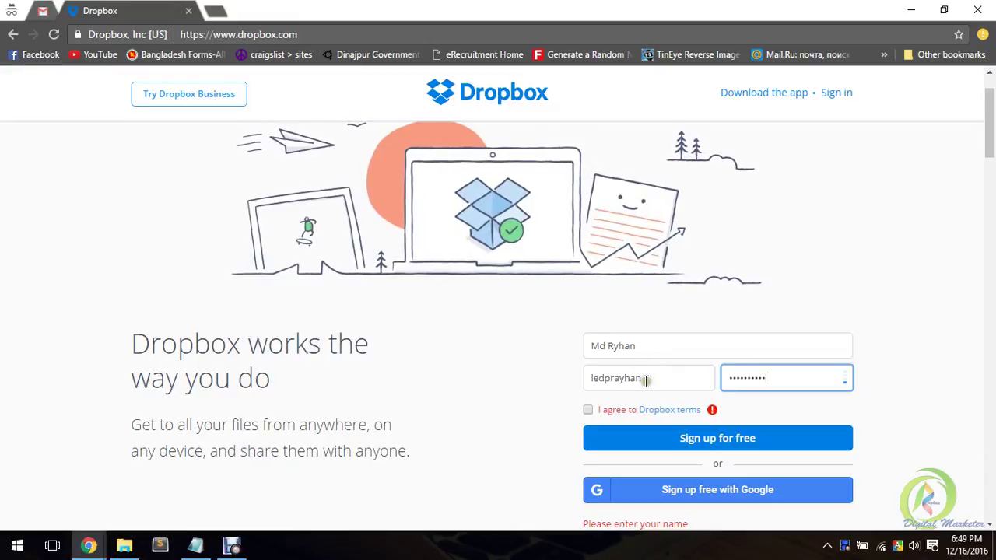
- Complete the e-mail from the autofill suggestion, accept the Dropbox terms, and submit
left_click(655, 378)
type("@gmail.com")
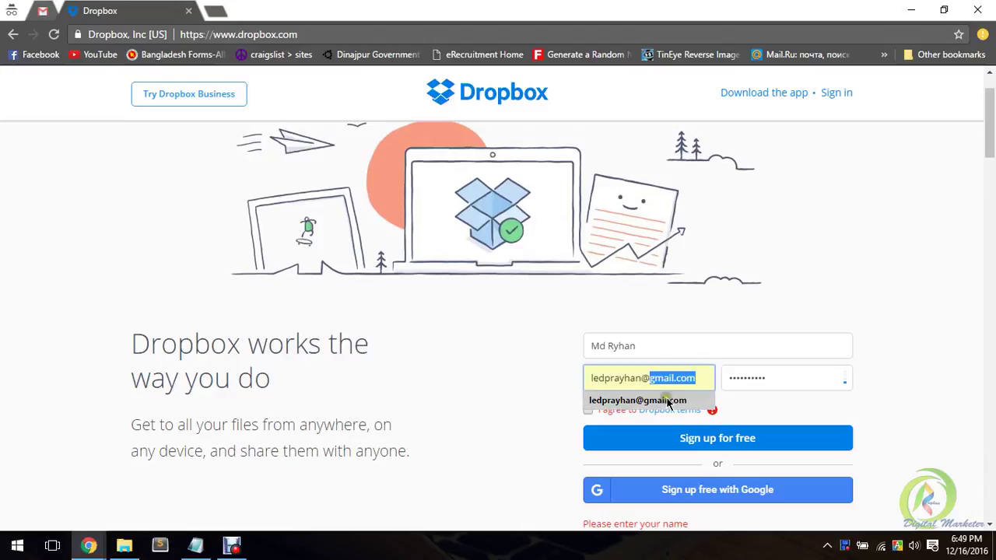
left_click(638, 400)
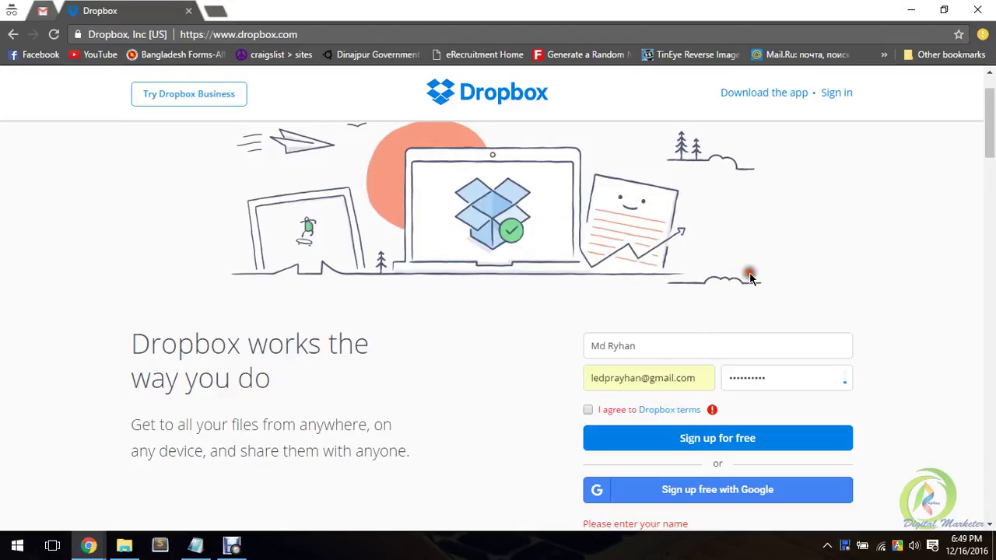
left_click(587, 410)
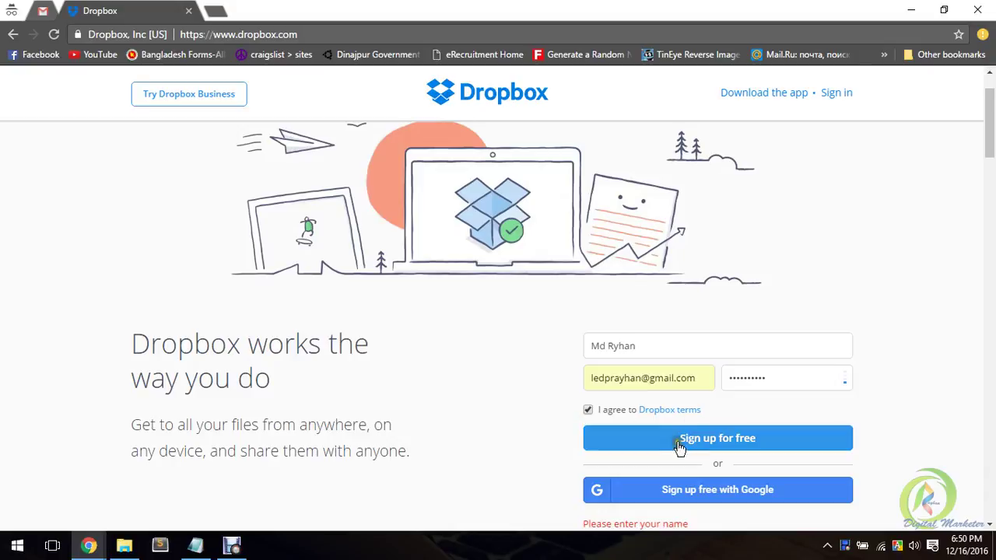
left_click(723, 446)
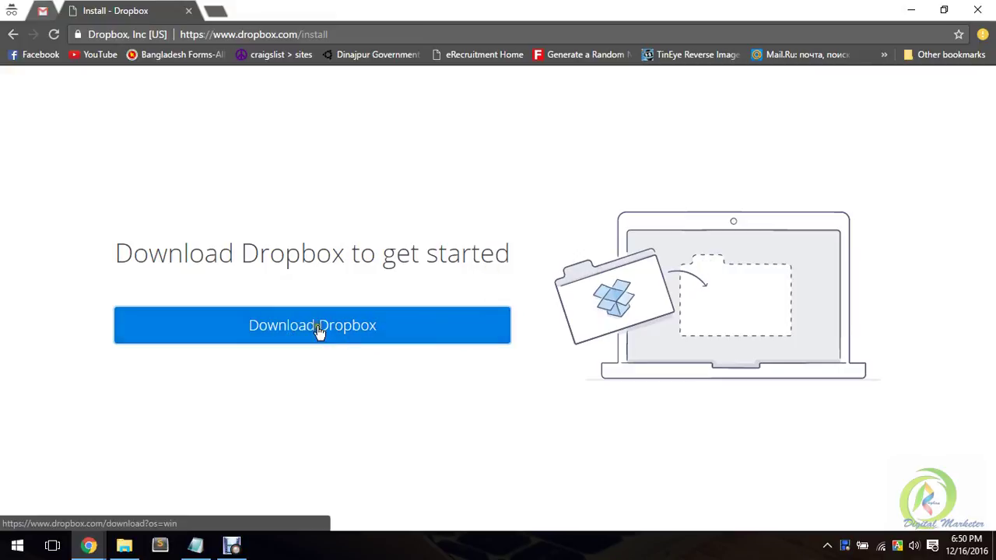
- Use the 'Download Dropbox' button to save DropboxInstaller.exe (672 KB)
left_click(749, 307)
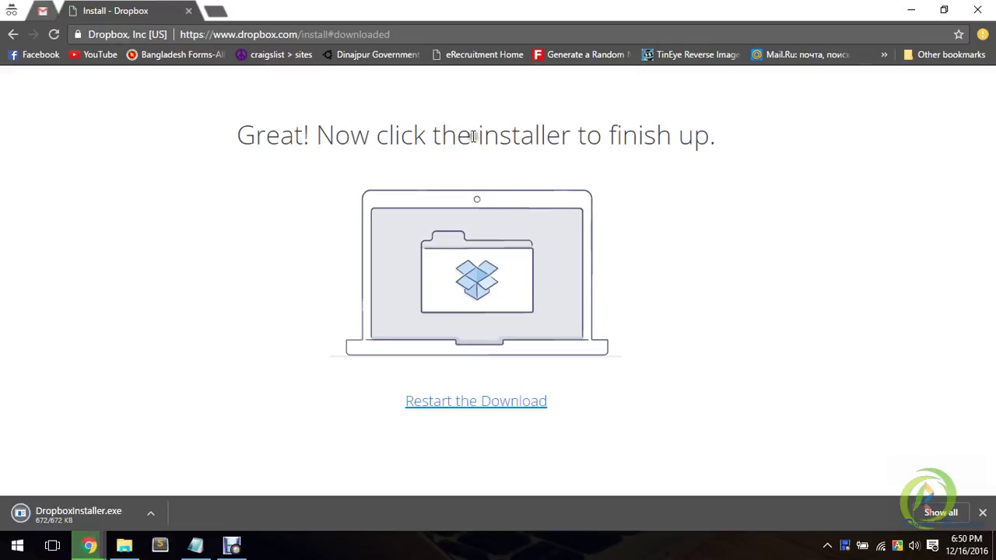
- Pause each extra DropboxInstaller download from its menu in Chrome's download shelf
left_click_drag(498, 137, 639, 137)
left_click(661, 139)
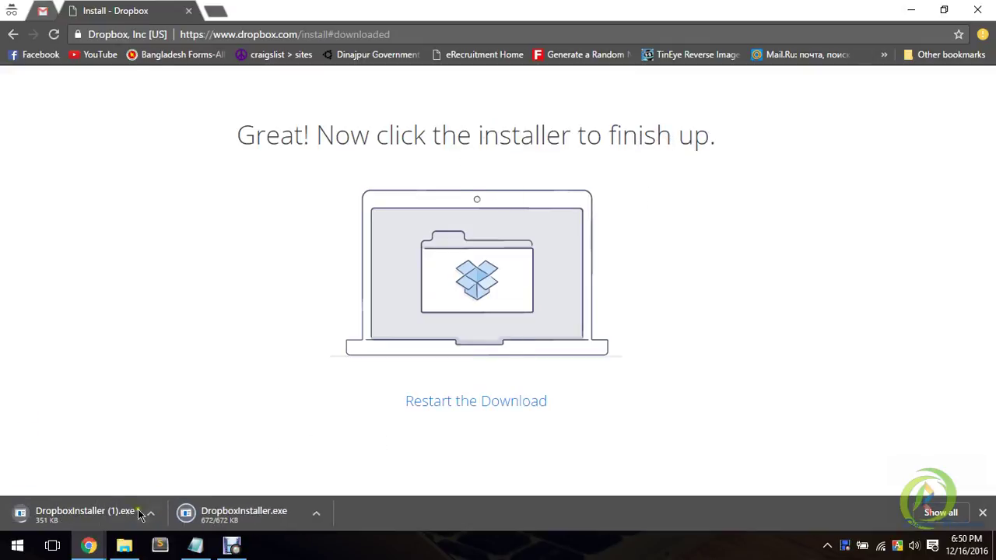
left_click(150, 512)
left_click(158, 455)
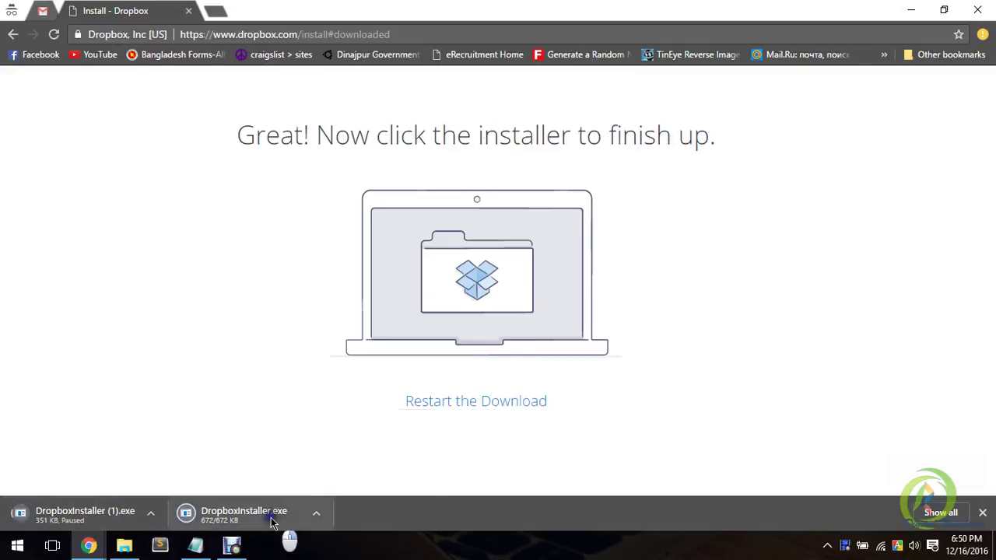
left_click(316, 512)
left_click(315, 462)
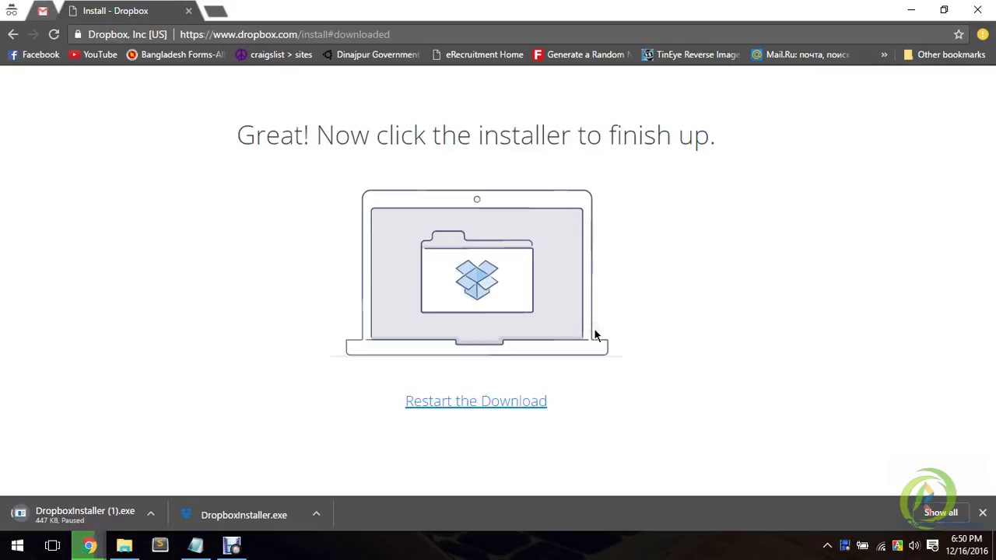
right_click(99, 512)
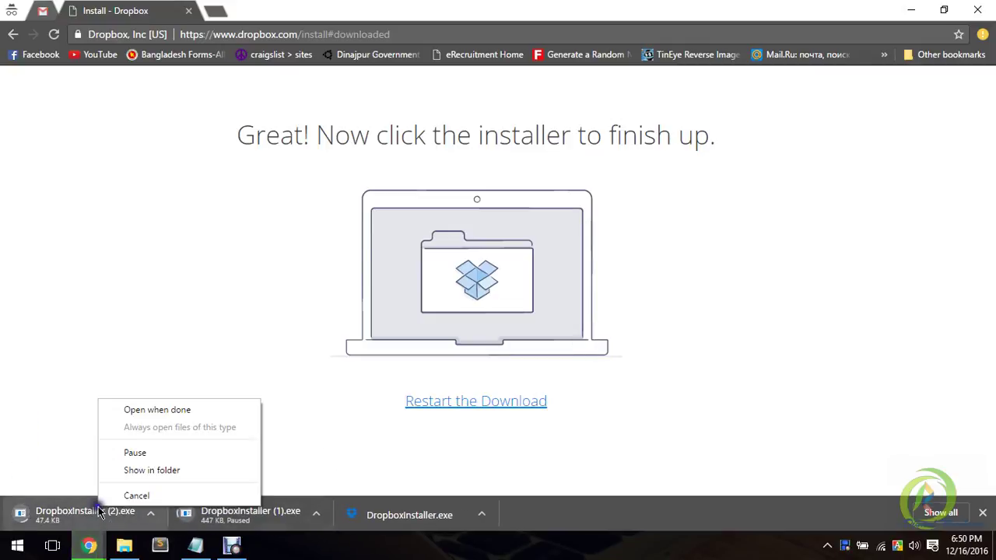
left_click(135, 452)
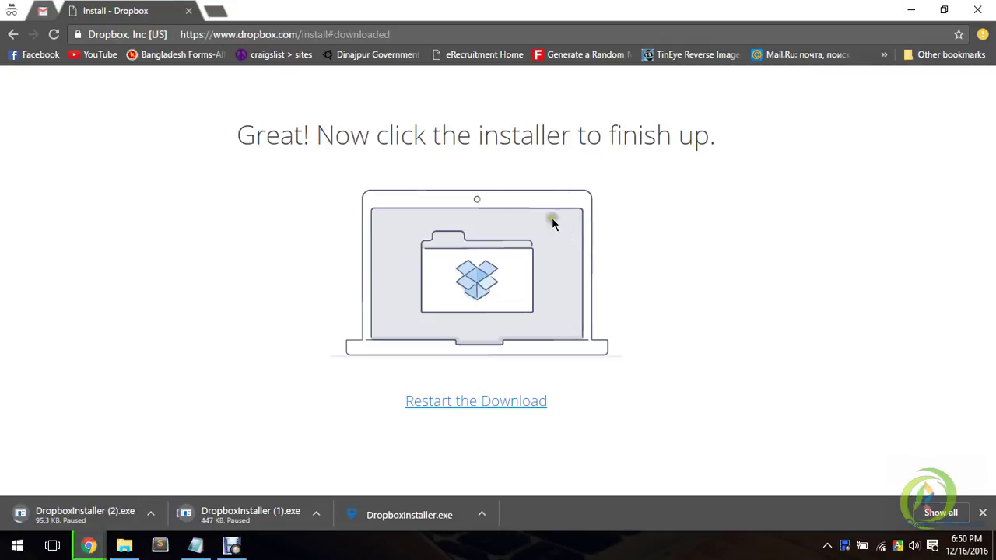
- Load the Dropbox website in a new browser tab
left_click(216, 10)
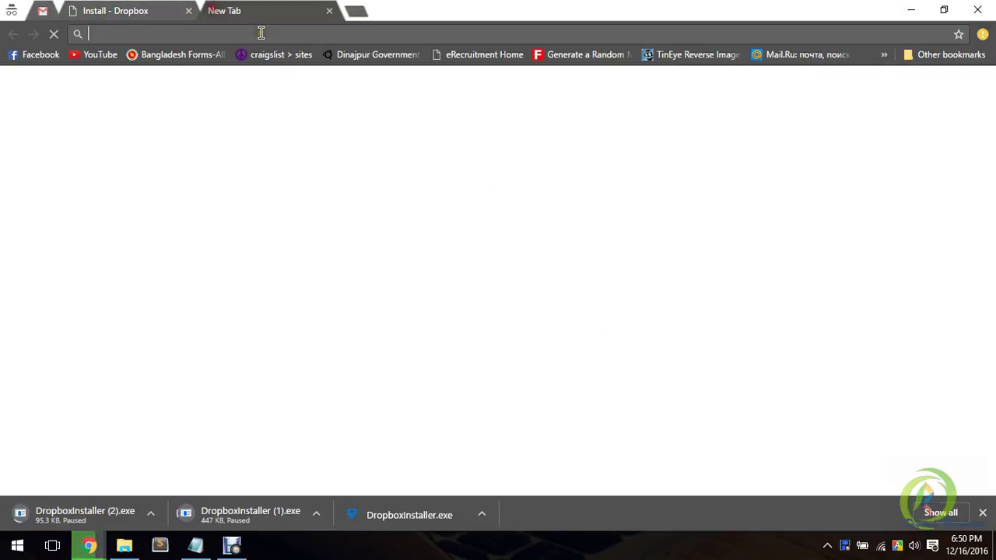
type("dor")
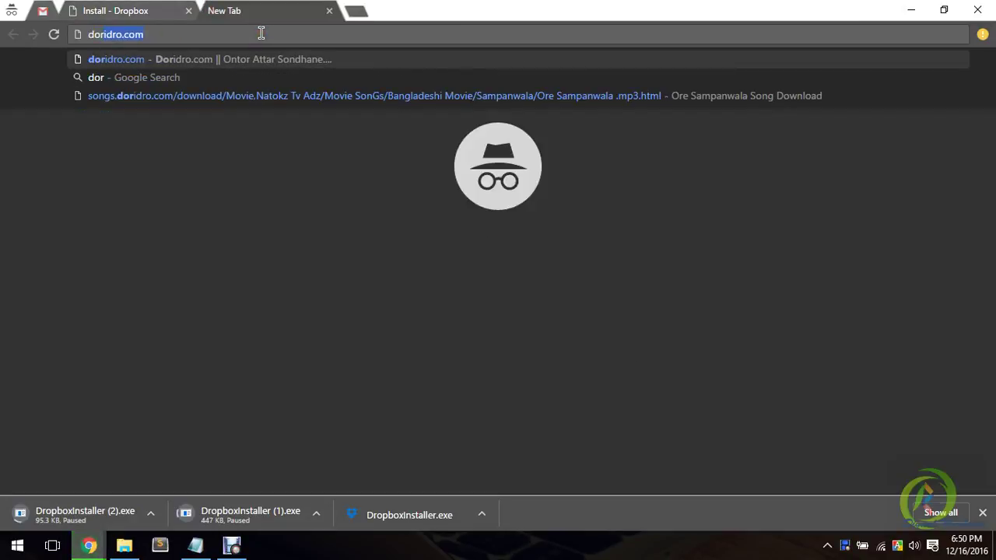
key("BackSpace")
key("BackSpace")
type("ro")
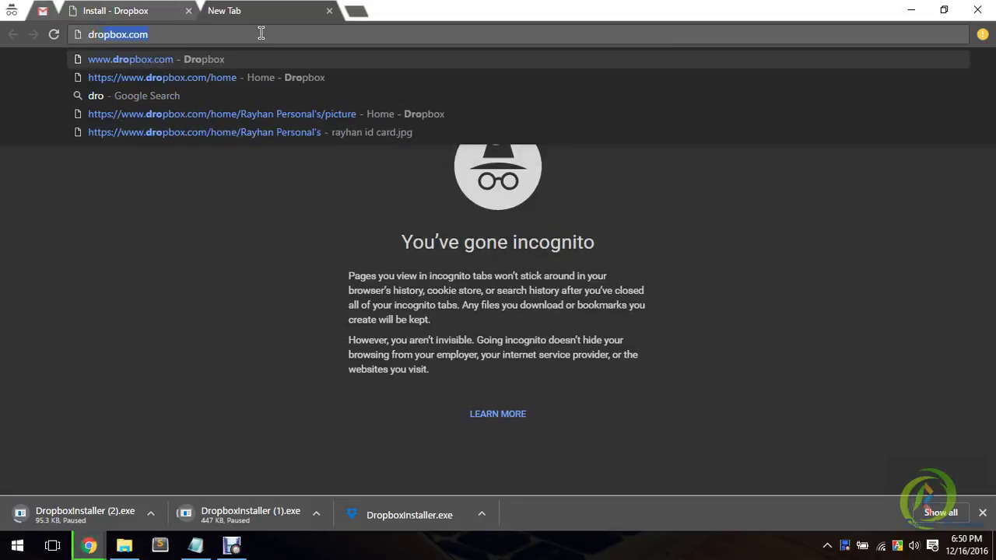
key("Return")
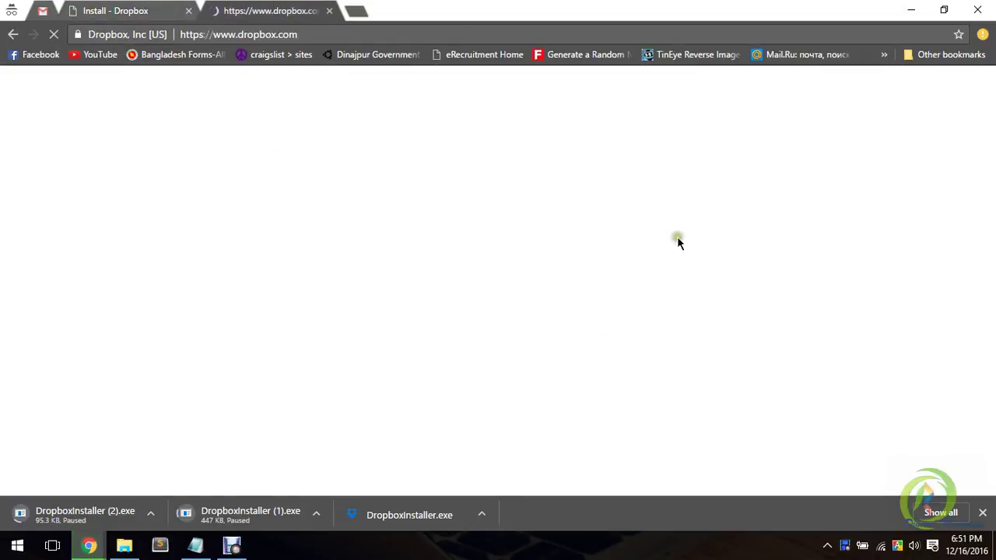
- Close the 'Install - Dropbox' tab, leaving the Dropbox home page active
left_click(128, 7)
left_click(245, 6)
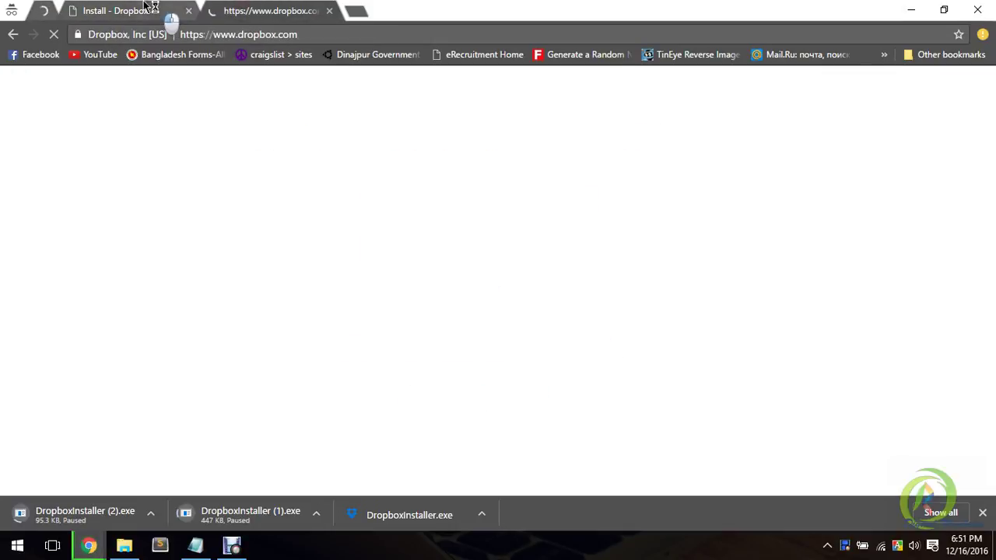
left_click(150, 10)
left_click(272, 8)
left_click(160, 7)
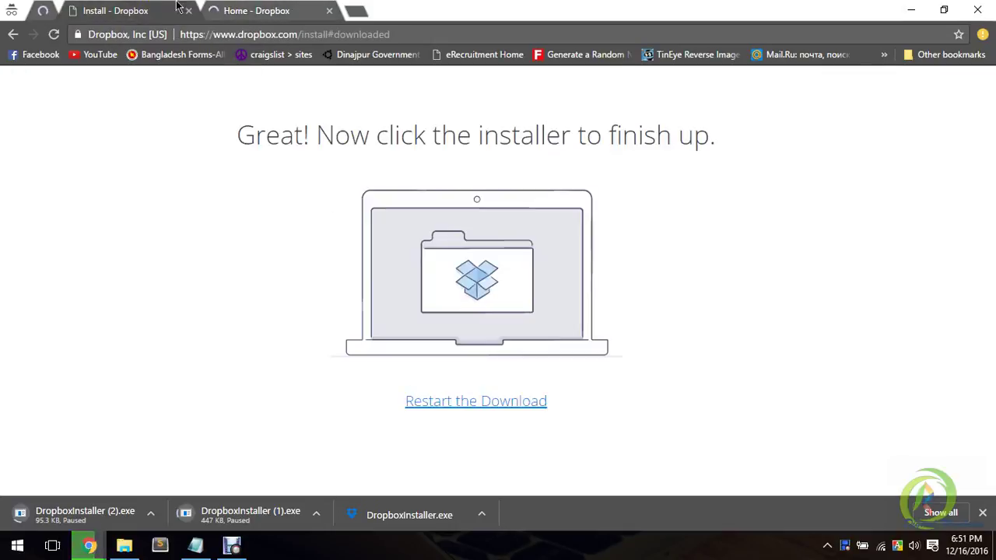
left_click(289, 13)
left_click(156, 10)
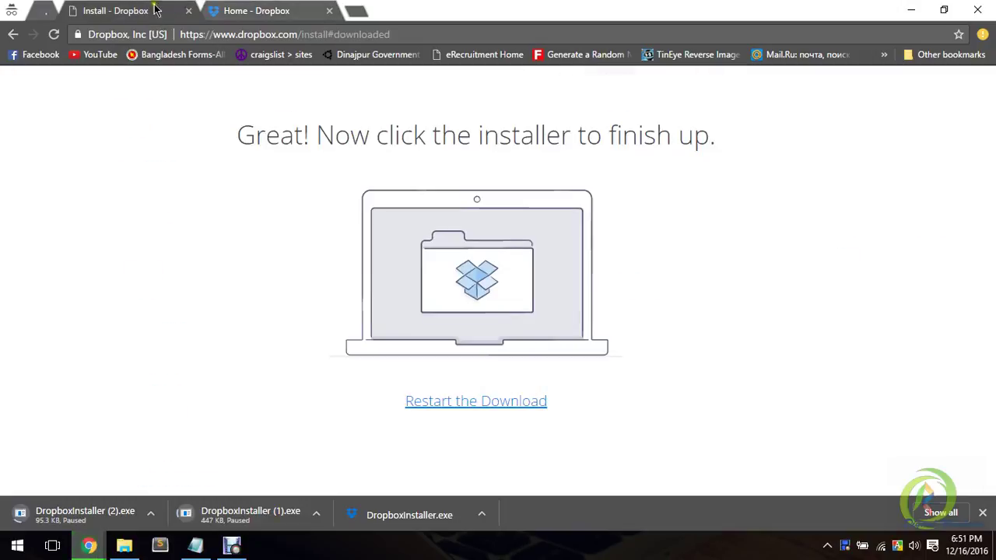
left_click_drag(370, 136, 711, 137)
left_click(710, 137)
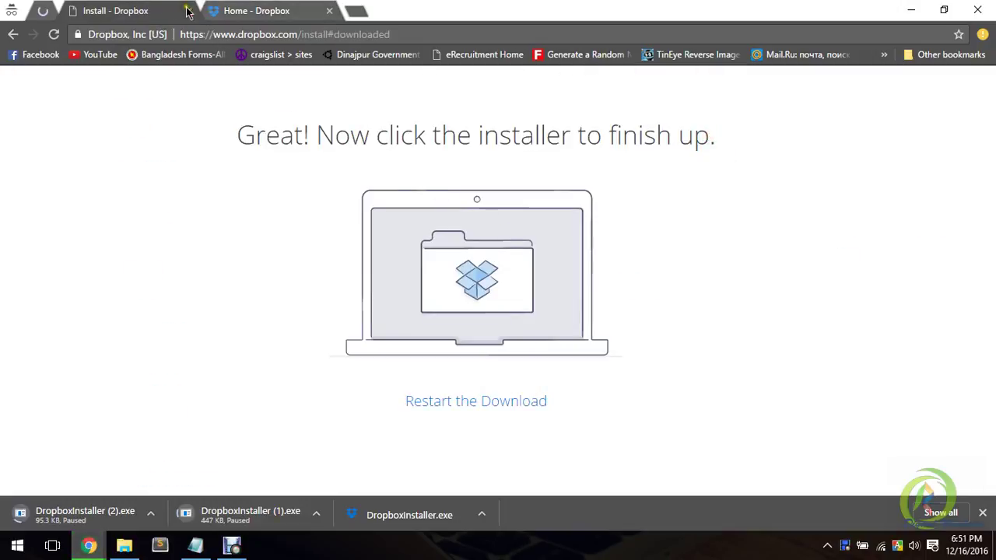
left_click(188, 10)
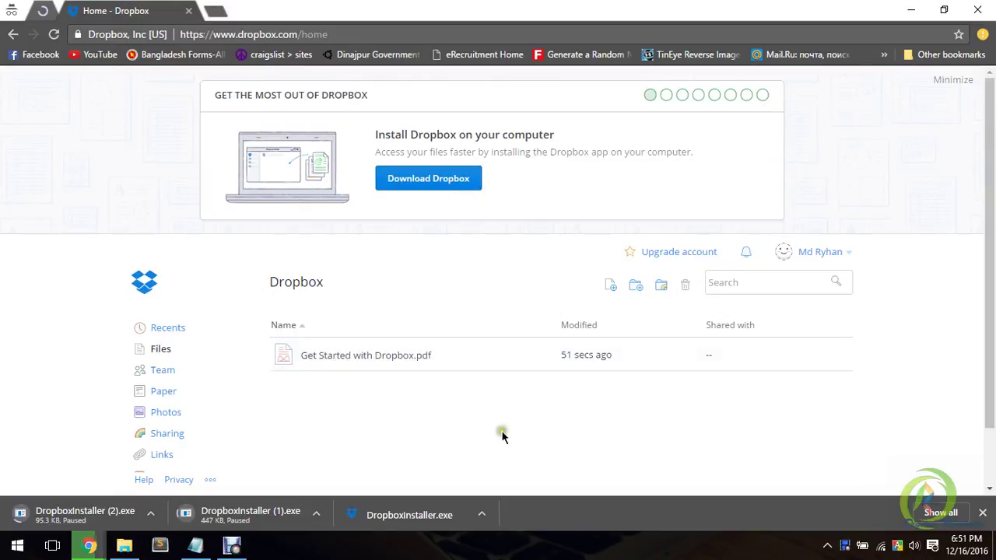
left_click(848, 255)
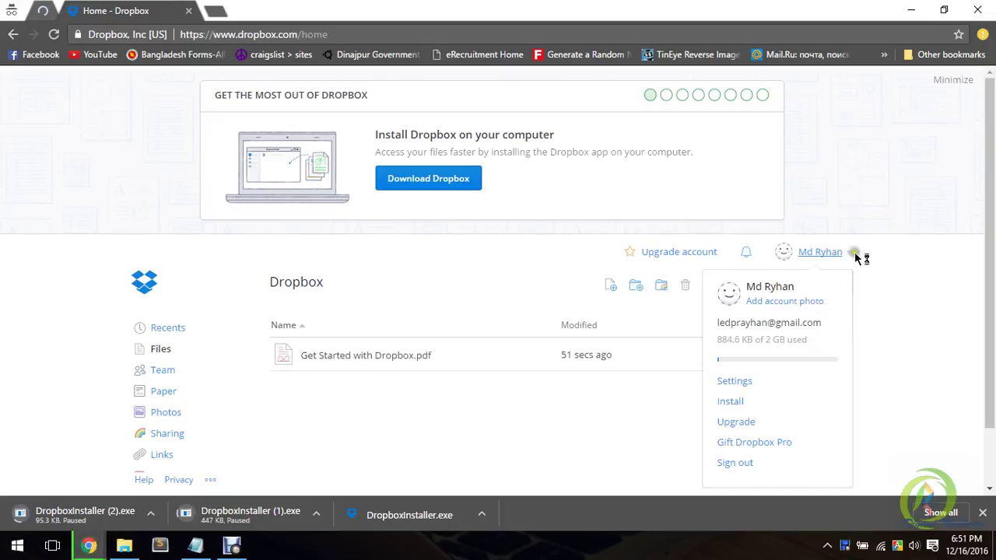
left_click(888, 255)
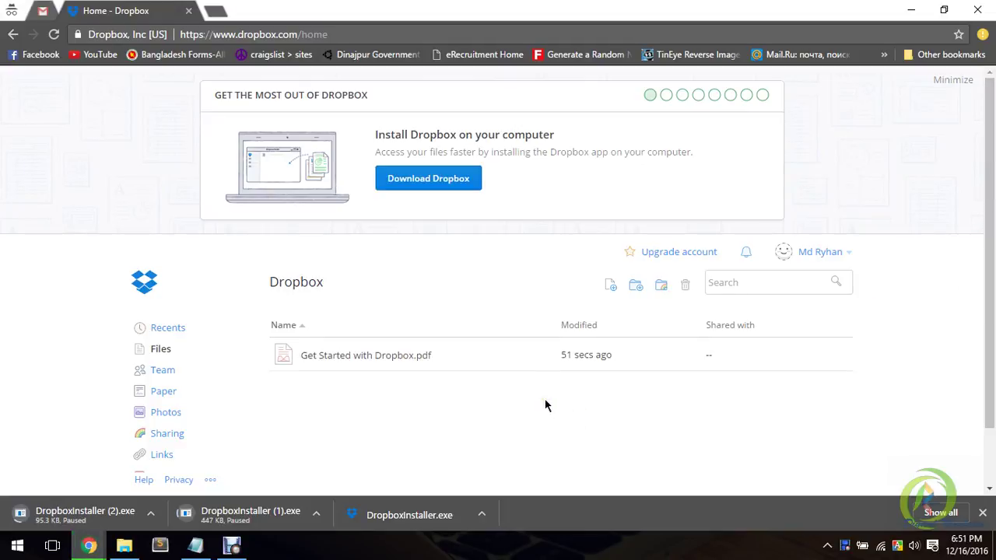
right_click(121, 516)
left_click(236, 456)
left_click(851, 254)
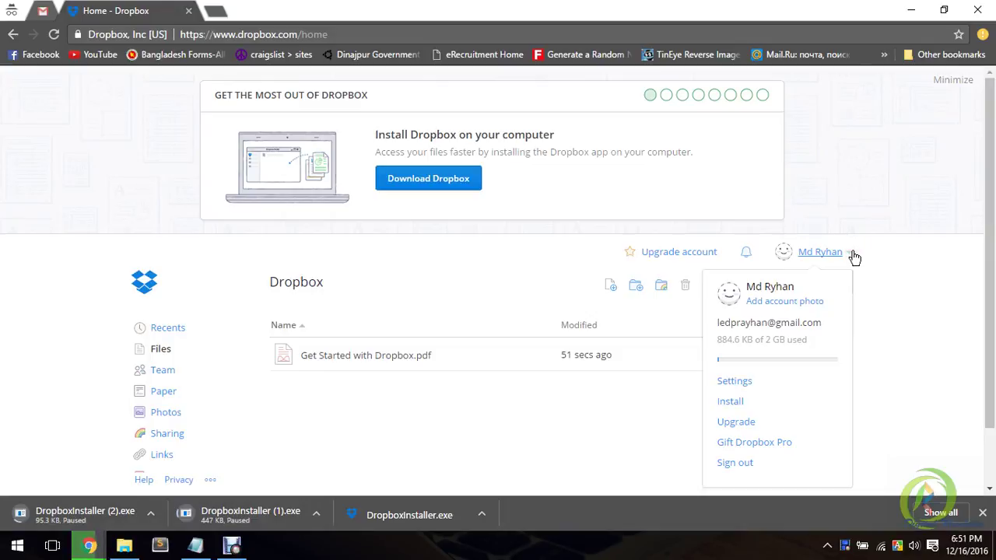
left_click(828, 340)
left_click(795, 343)
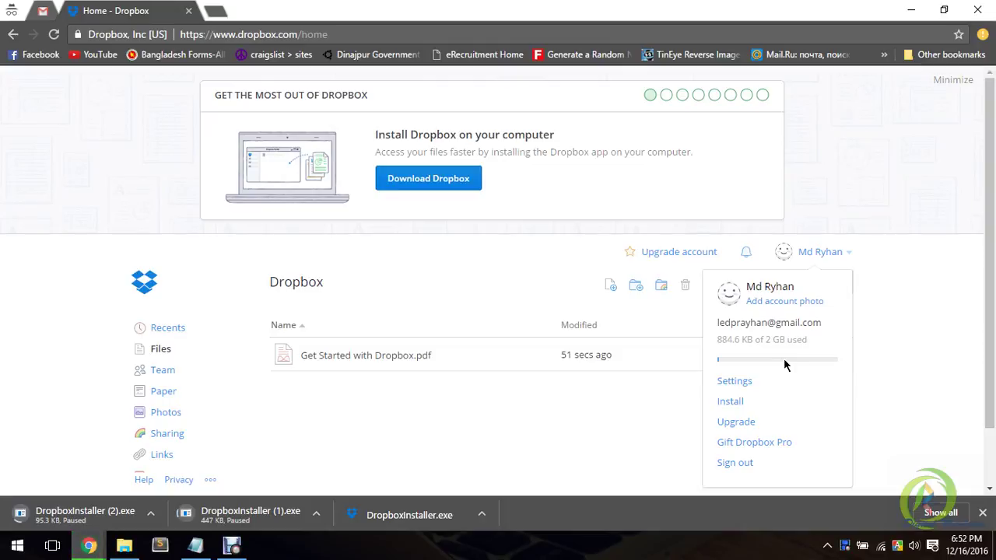
left_click(852, 252)
left_click(902, 342)
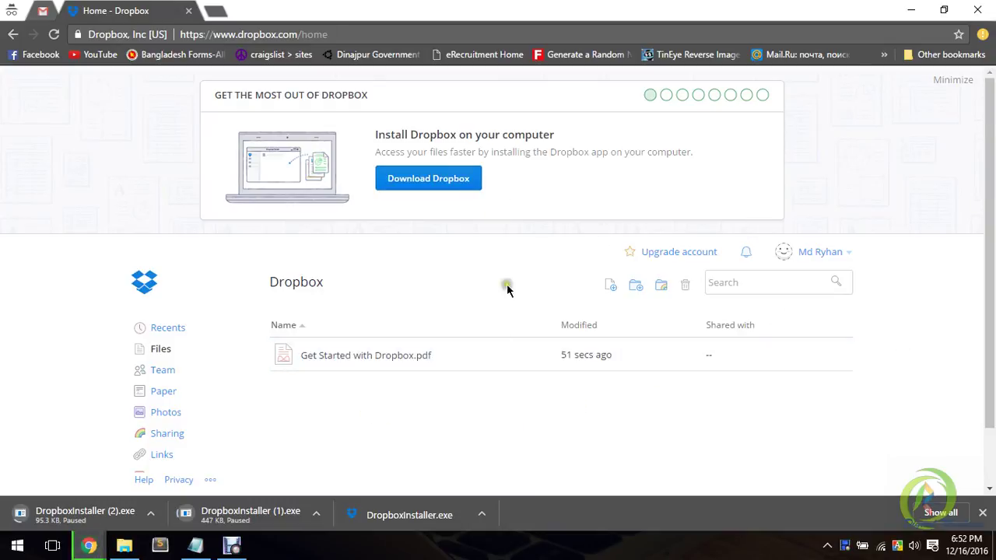
- Add a folder named 'All Information' via the file list's New folder option and open it
right_click(456, 432)
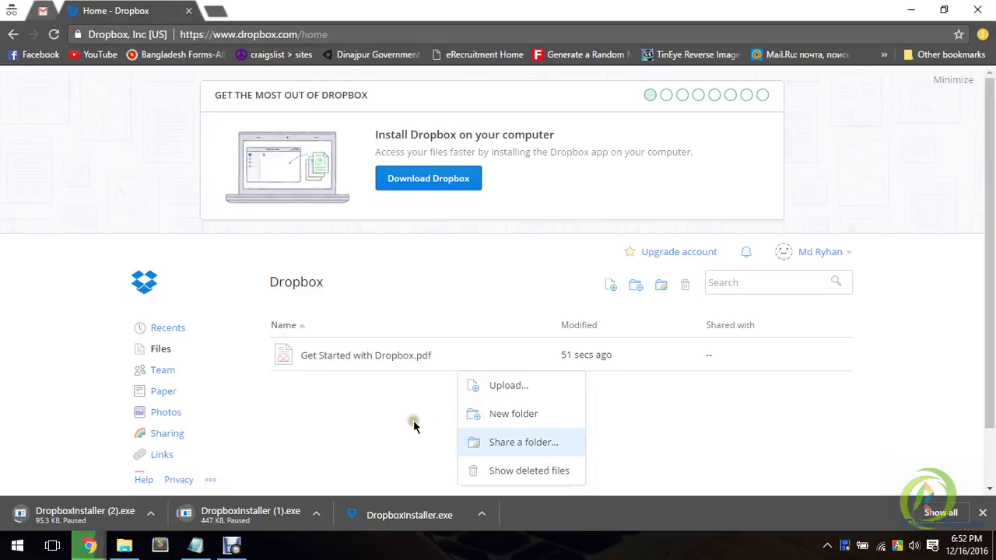
left_click(545, 414)
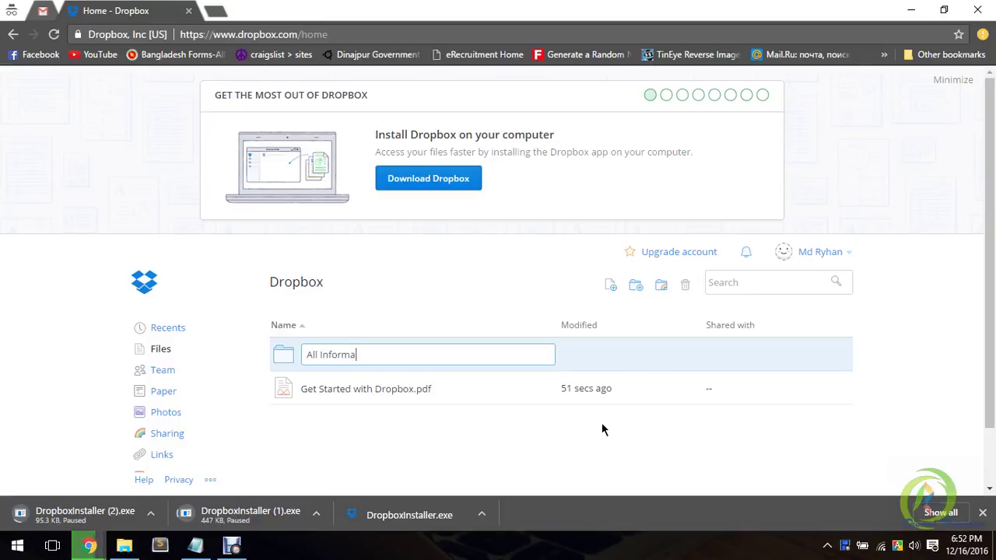
key("Return")
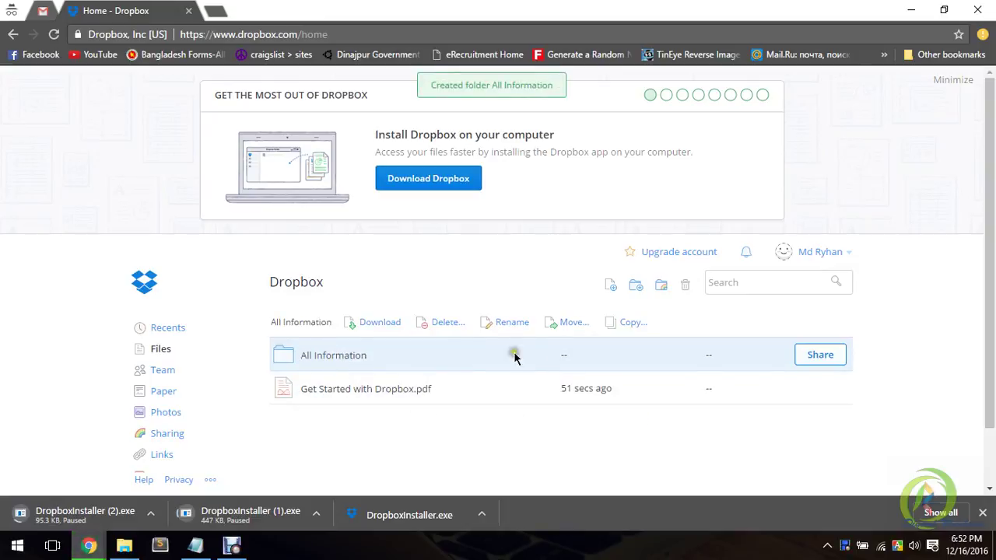
left_click(347, 358)
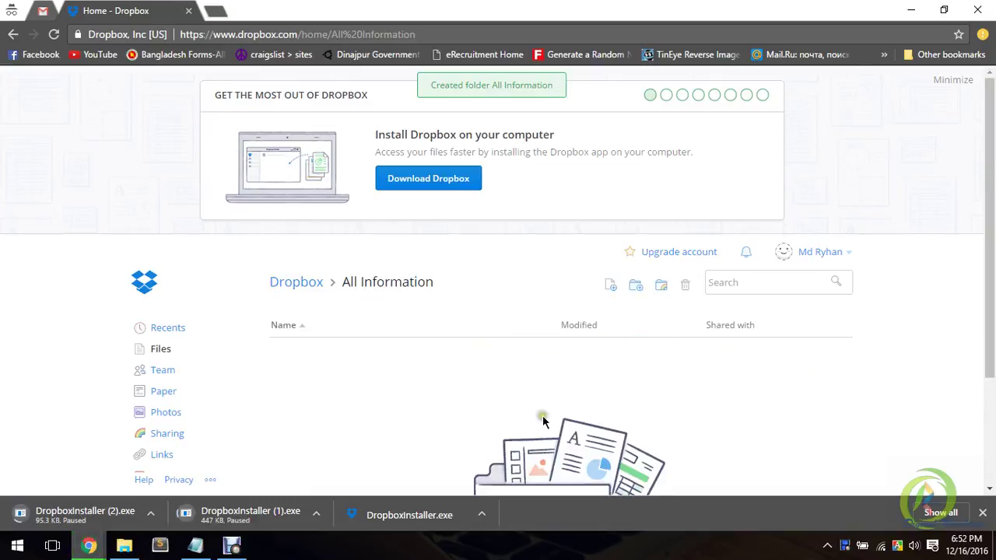
- Bring up the Upload dialog from the empty folder's right-click menu
right_click(433, 414)
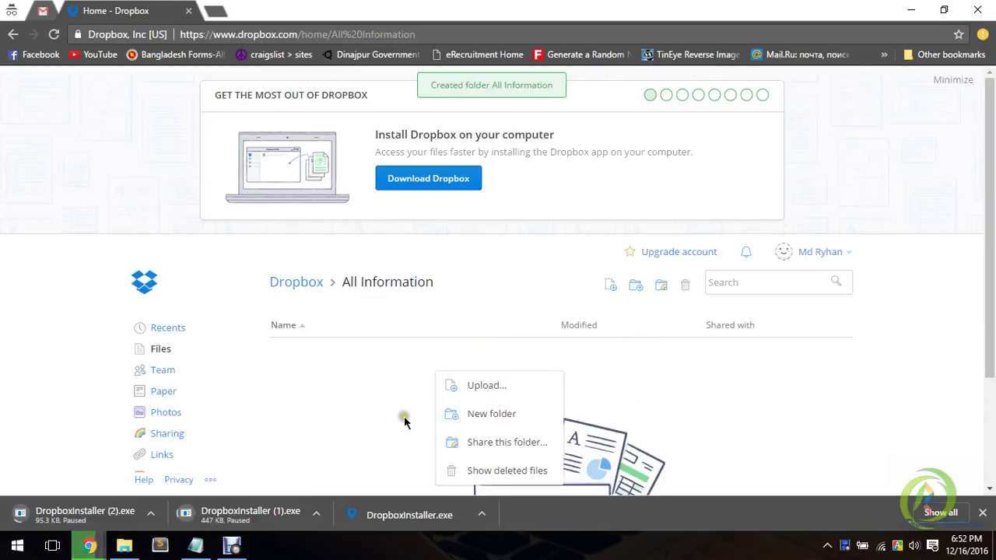
right_click(395, 410)
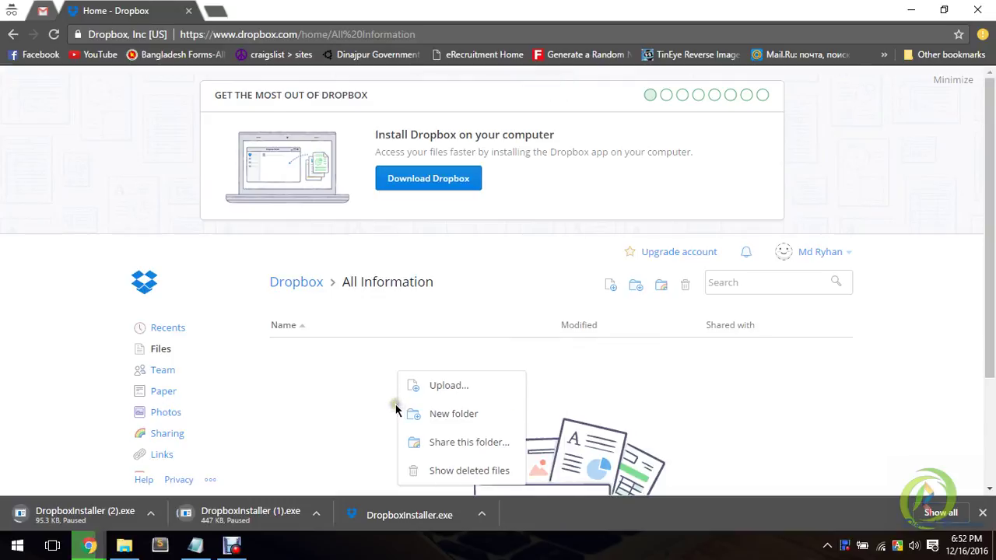
left_click(441, 386)
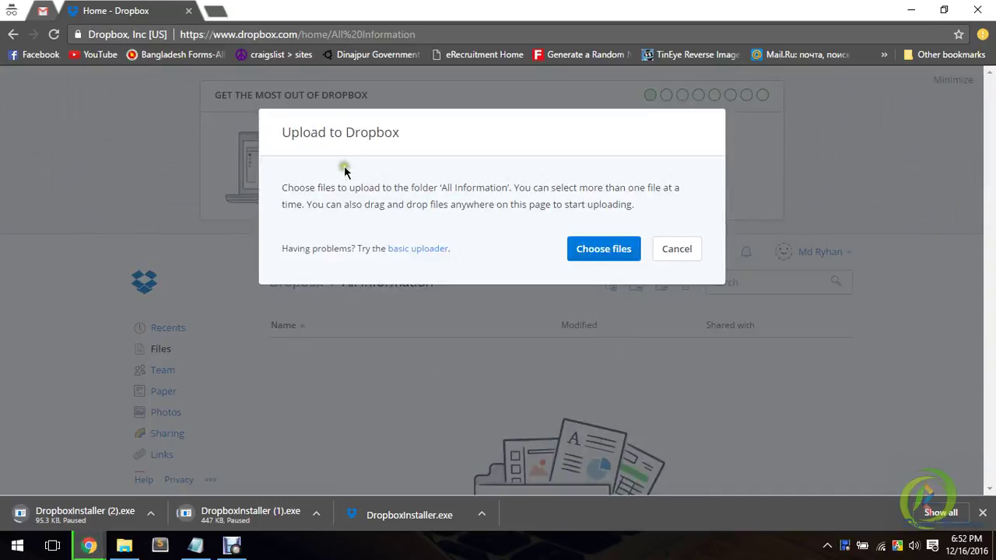
left_click_drag(297, 132, 449, 159)
left_click(449, 159)
left_click_drag(333, 187, 283, 187)
left_click(654, 183)
left_click(372, 194)
- Select IMG_4698_m2.jpg and personal card.jpg from the Desktop and upload them
left_click(606, 257)
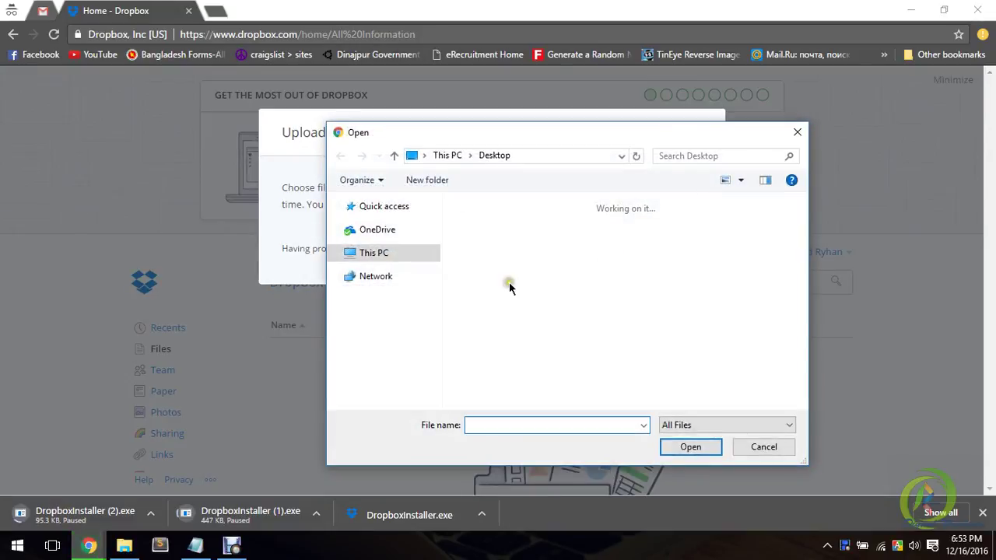
left_click_drag(806, 257, 807, 338)
left_click(698, 267)
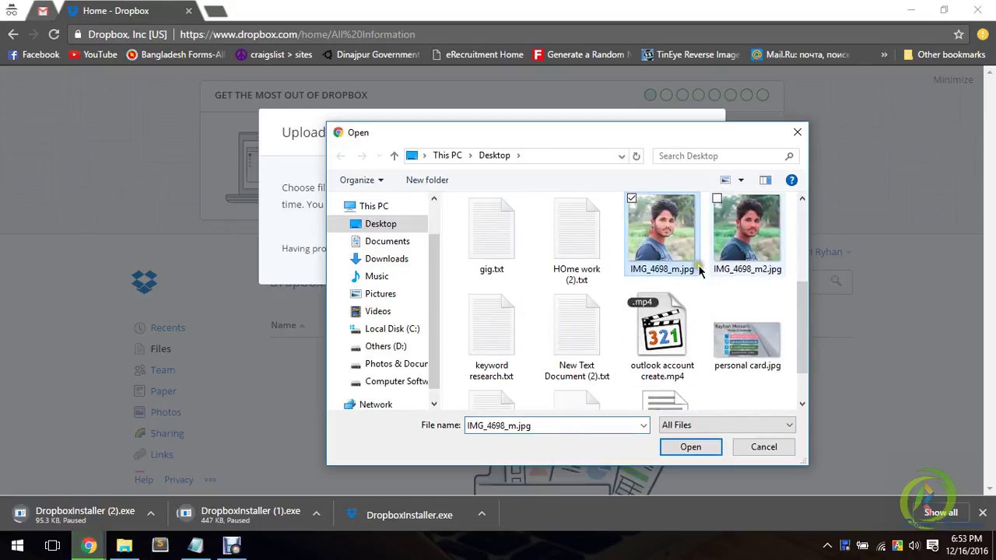
left_click(738, 260)
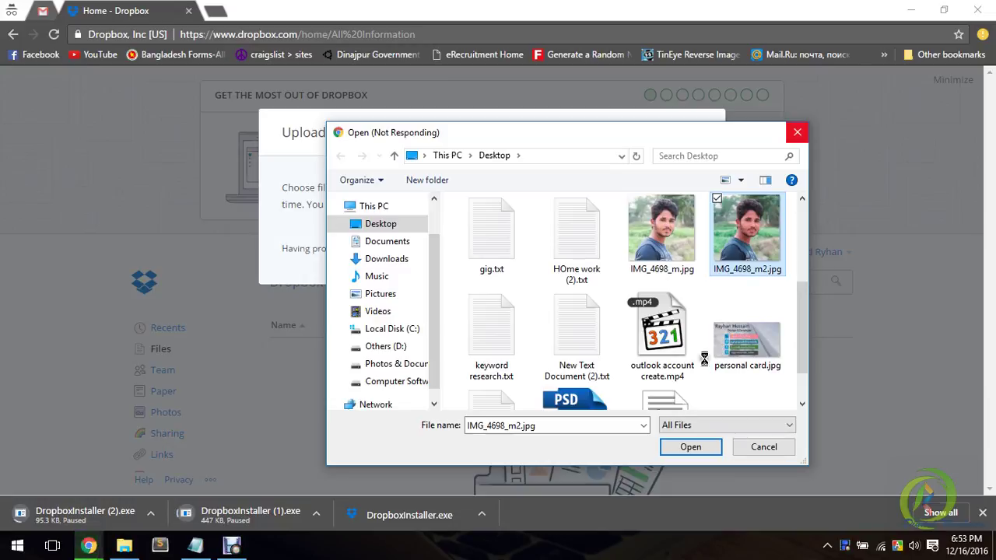
mouse_move(232, 546)
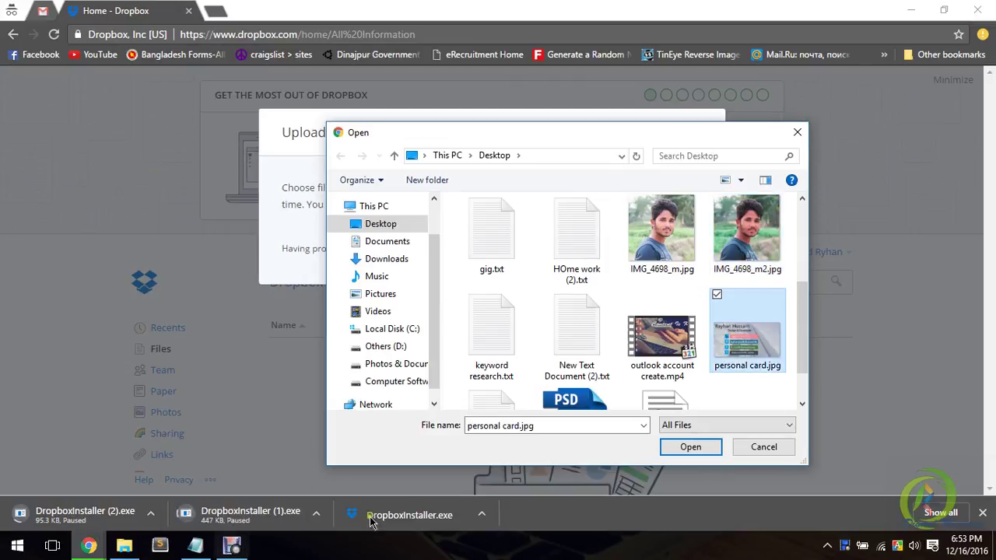
left_click(738, 238, "ctrl")
left_click(670, 452)
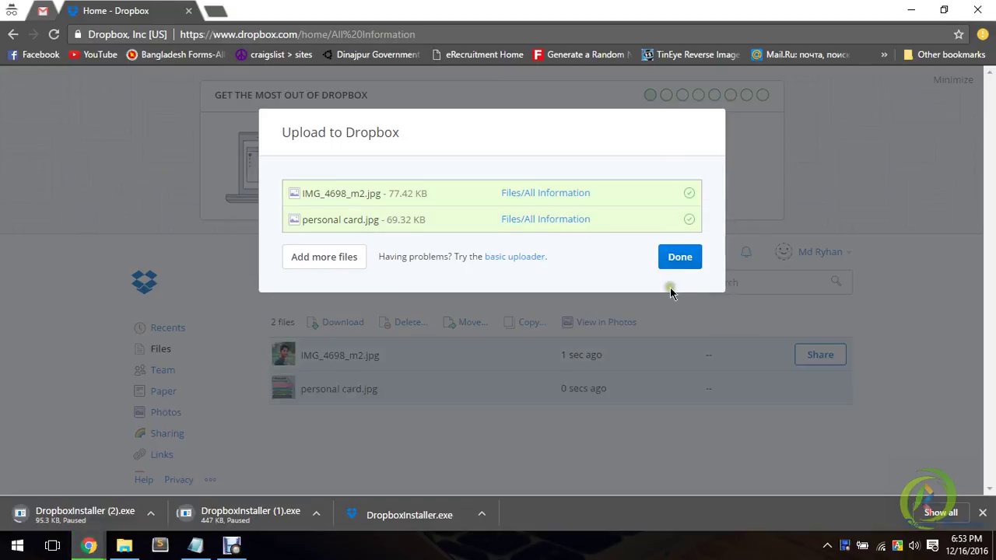
- Close the upload summary, deselect both files, and try sharing personal card.jpg
left_click(675, 261)
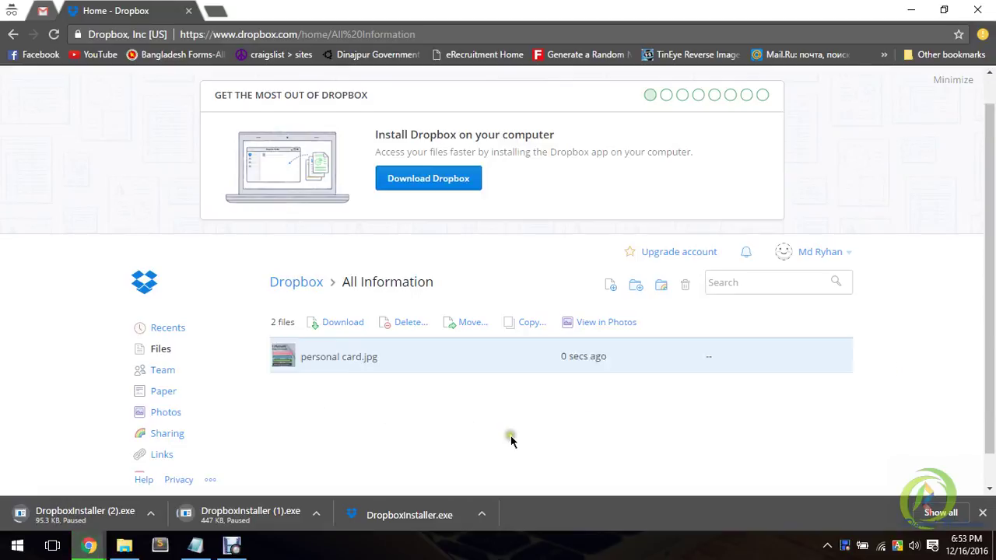
left_click(536, 446)
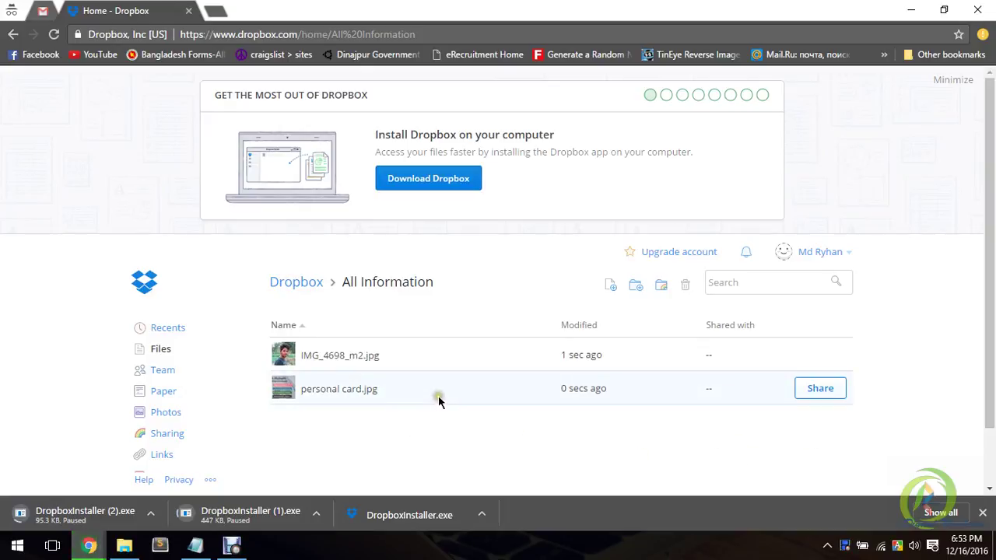
left_click(829, 395)
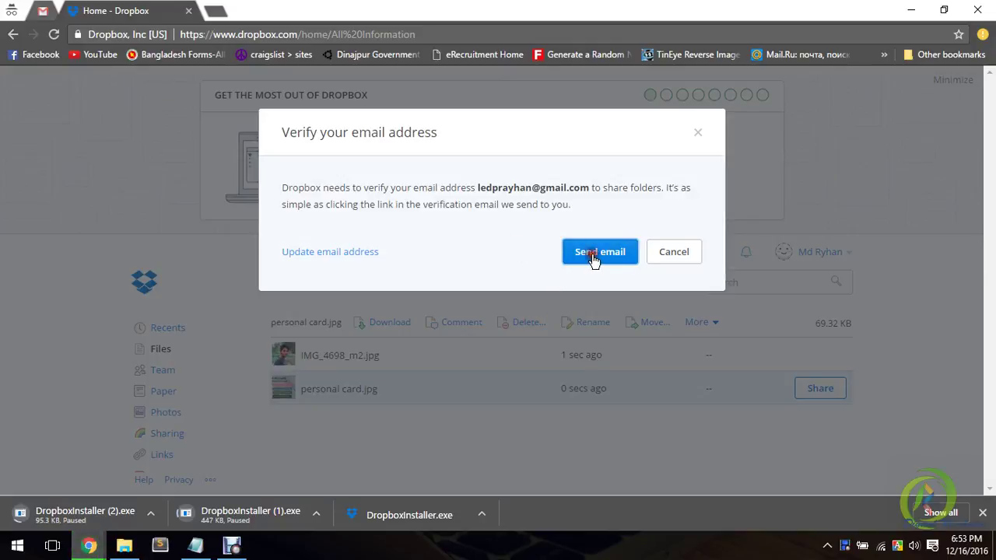
- Send the verification e-mail, then close the notice to see the All Information folder
left_click(594, 260)
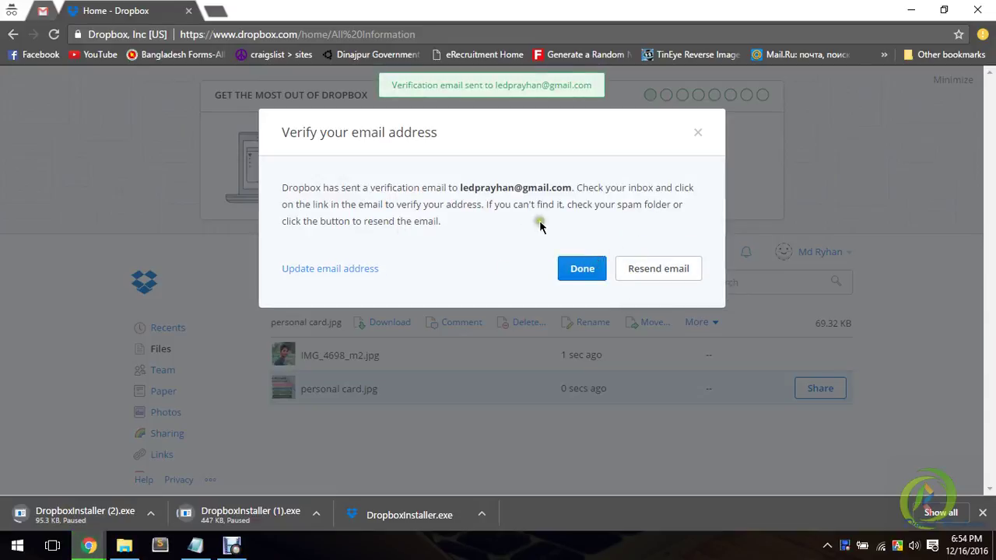
left_click_drag(522, 83, 593, 91)
left_click(594, 90)
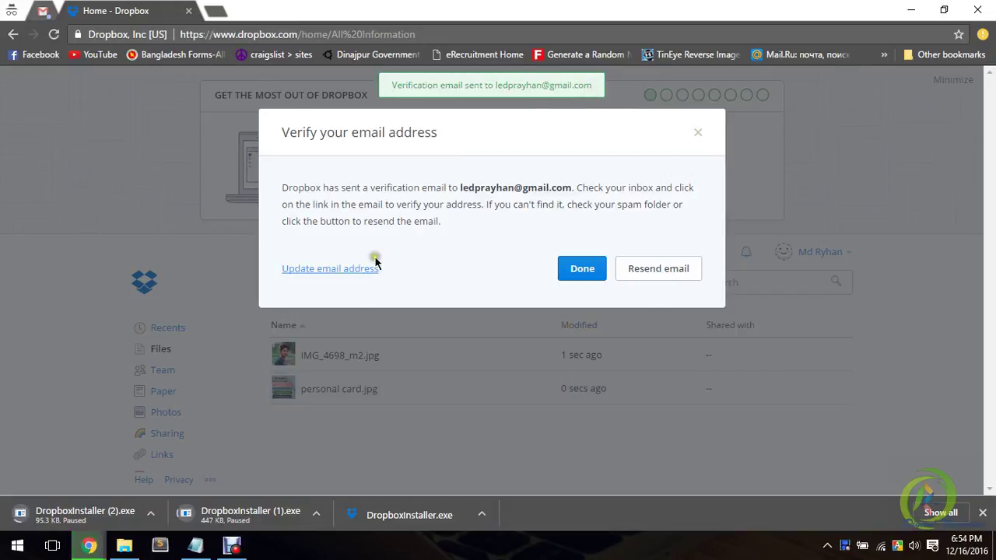
left_click(704, 136)
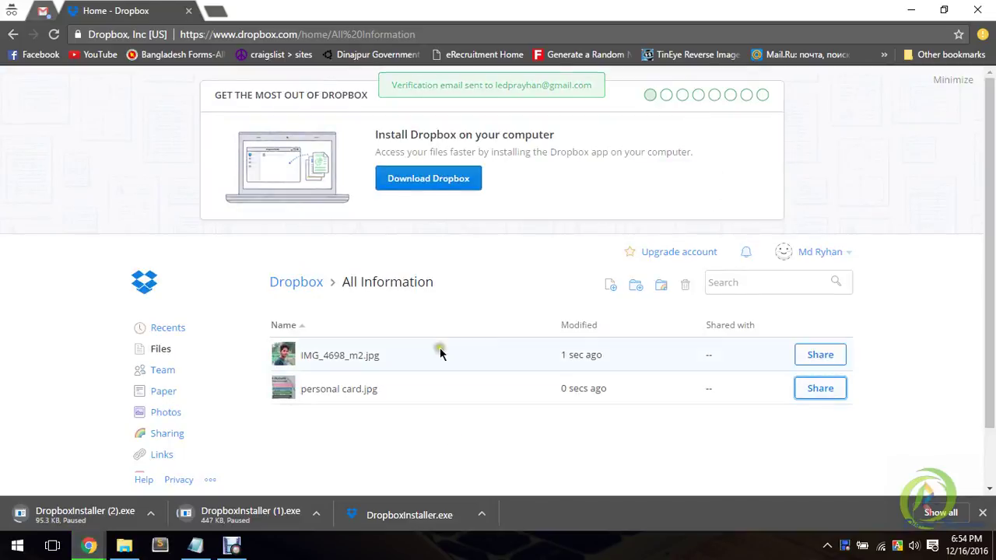